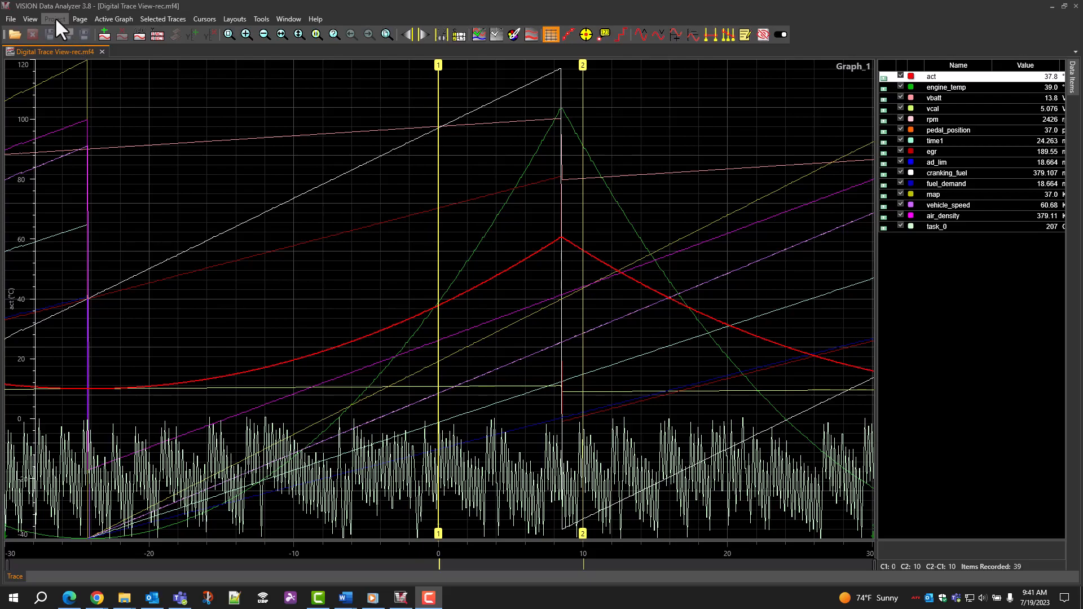
# - Add the Multi_Graph View, Multi_Trace View and Normalized View recordings as overlay files to the Vdap 1 project
pyautogui.click(66, 29)
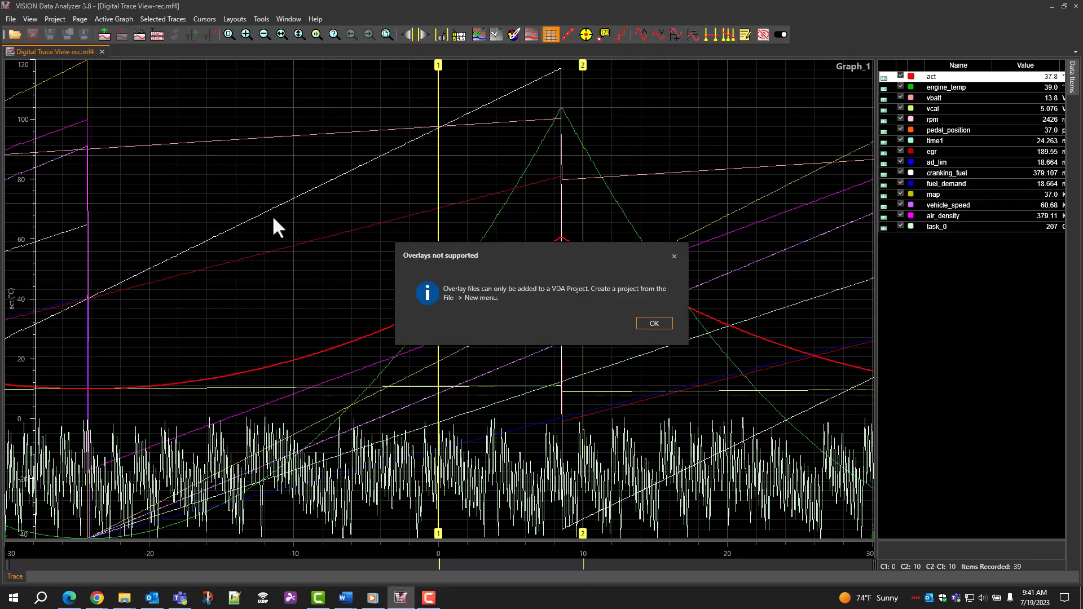
pyautogui.click(653, 324)
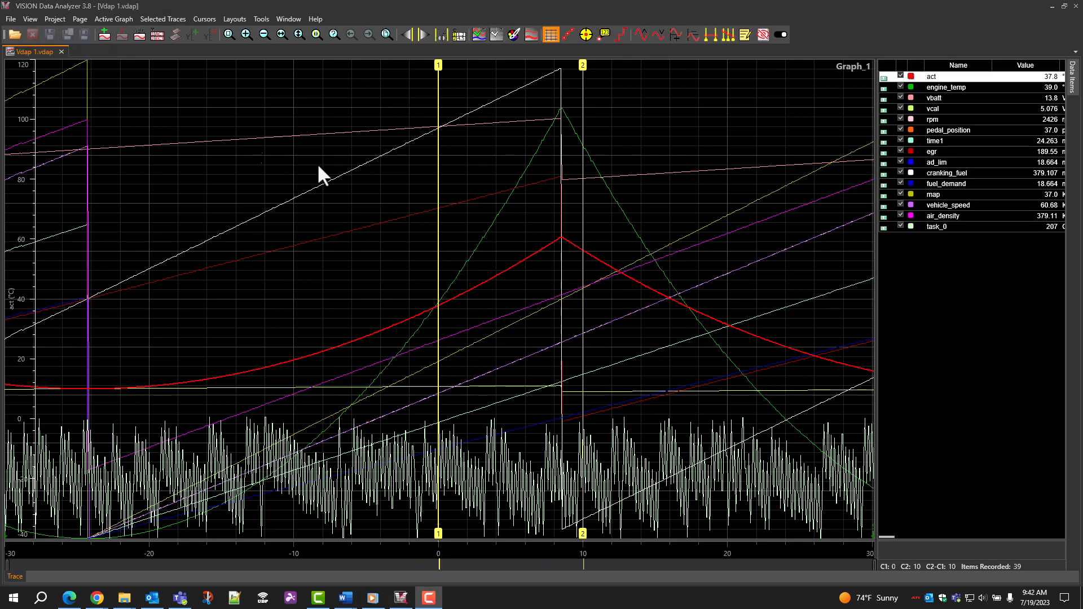
pyautogui.click(53, 18)
pyautogui.hotkey('ctrl', 'o')
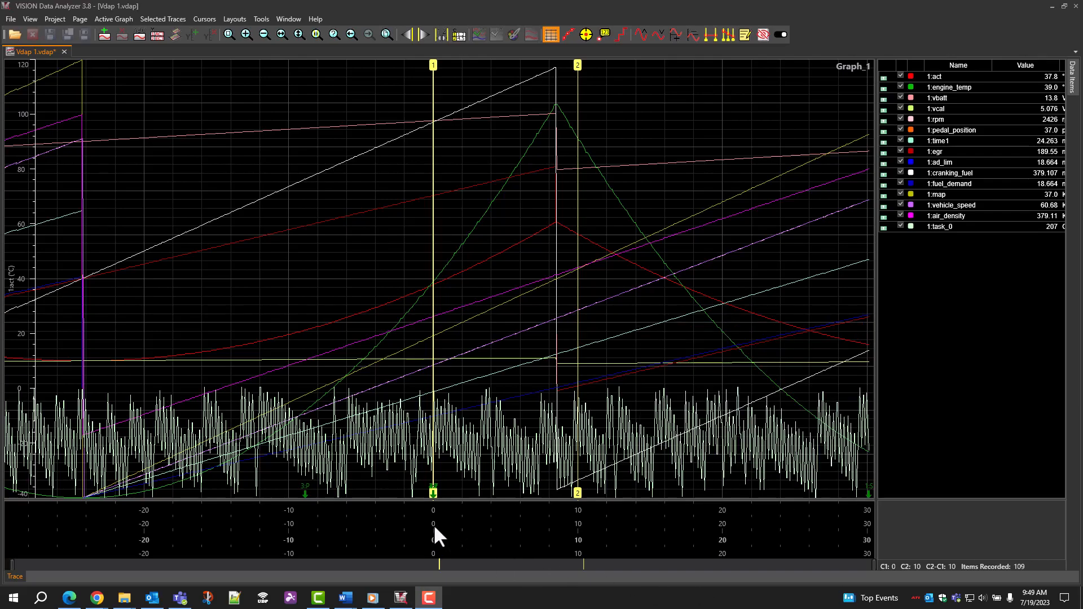
# - Shift the time axes of the three overlay files manually along the graph relative to the Digital Trace View recording
pyautogui.click(435, 525)
pyautogui.moveTo(533, 542)
pyautogui.mouseDown()
pyautogui.moveTo(648, 544)
pyautogui.moveTo(456, 550)
pyautogui.mouseUp()
pyautogui.click(581, 543)
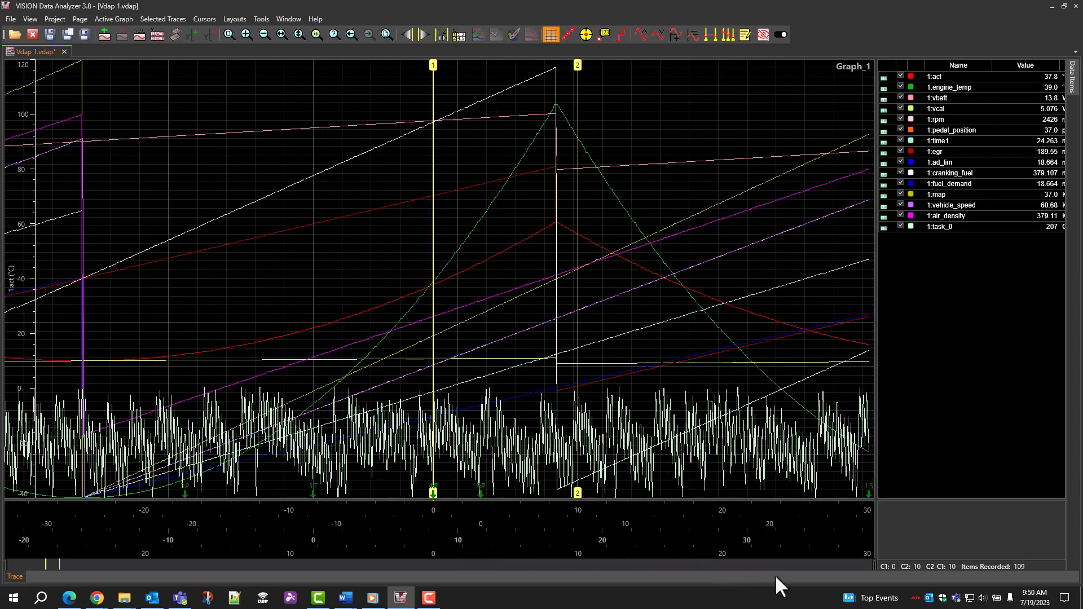
pyautogui.moveTo(722, 556); pyautogui.dragTo(773, 555)
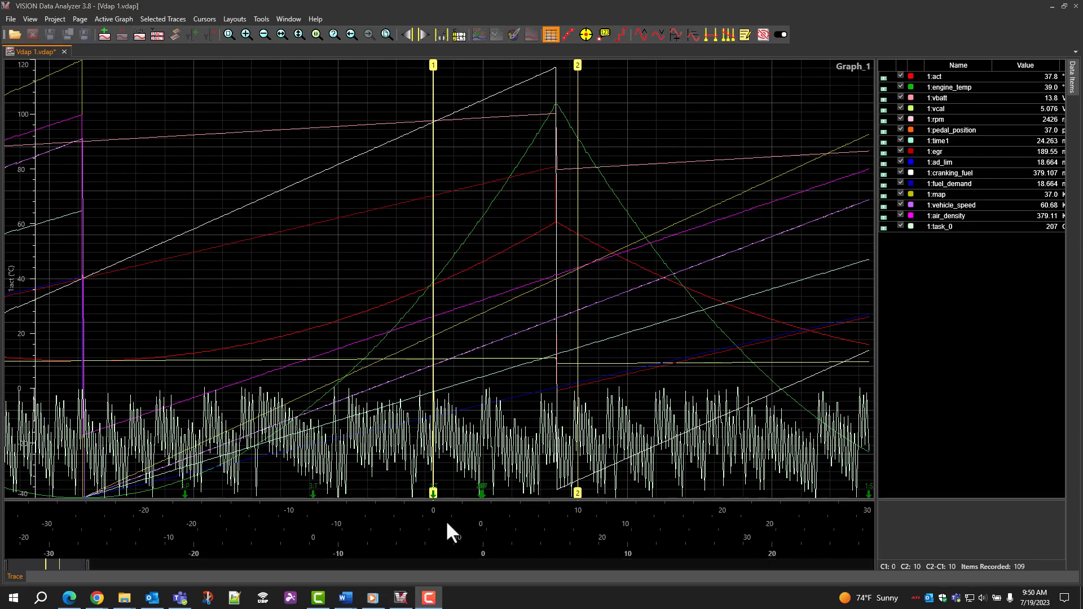
pyautogui.moveTo(474, 536)
pyautogui.mouseDown()
pyautogui.moveTo(614, 539)
pyautogui.moveTo(482, 541)
pyautogui.mouseUp()
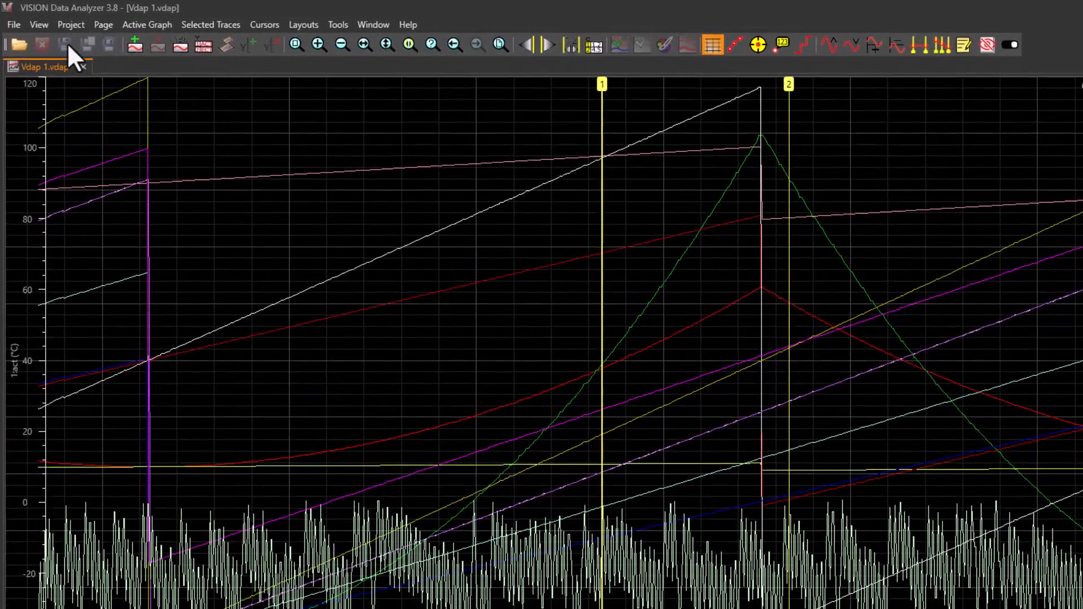
# - Open the Overlay Files Manager and set the offset of Multi_Graph View-rec.mf4 to -33
pyautogui.click(70, 24)
pyautogui.moveTo(41, 29)
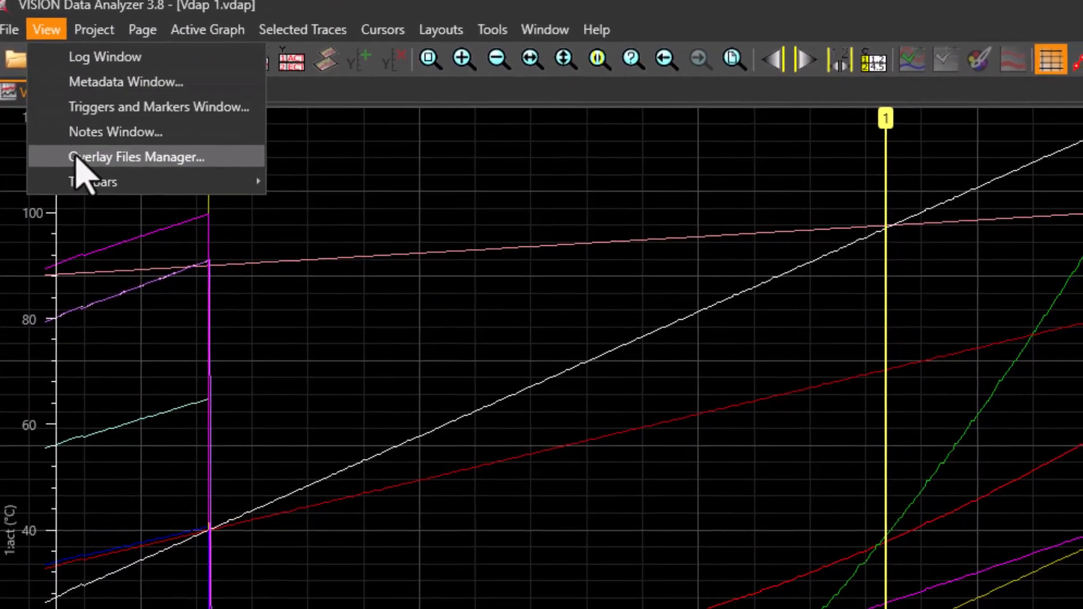
pyautogui.click(85, 162)
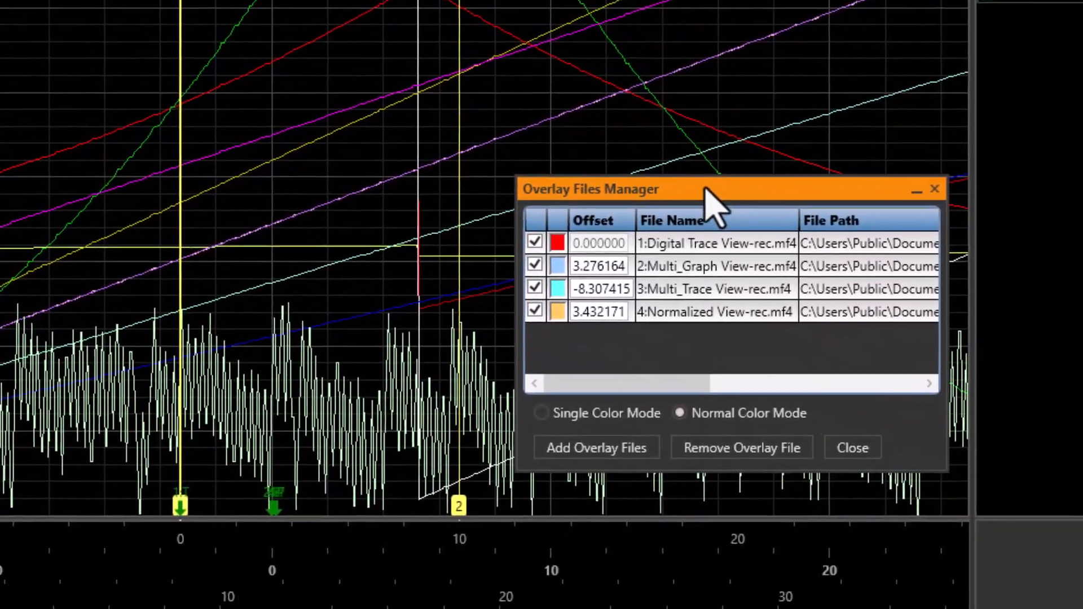
pyautogui.moveTo(705, 188); pyautogui.dragTo(579, 228)
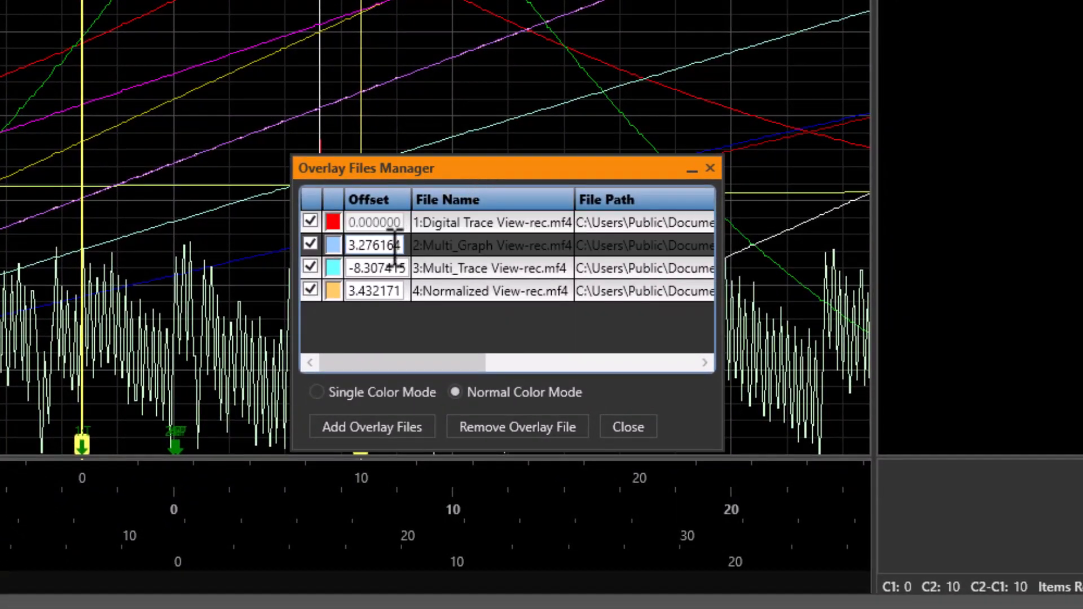
pyautogui.click(395, 246)
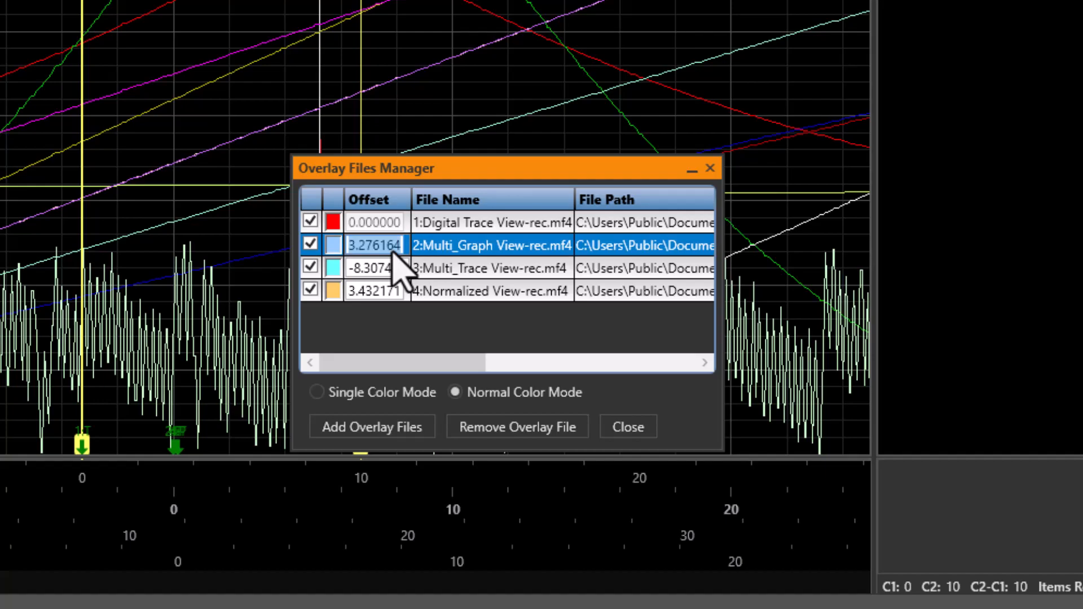
pyautogui.write('-3')
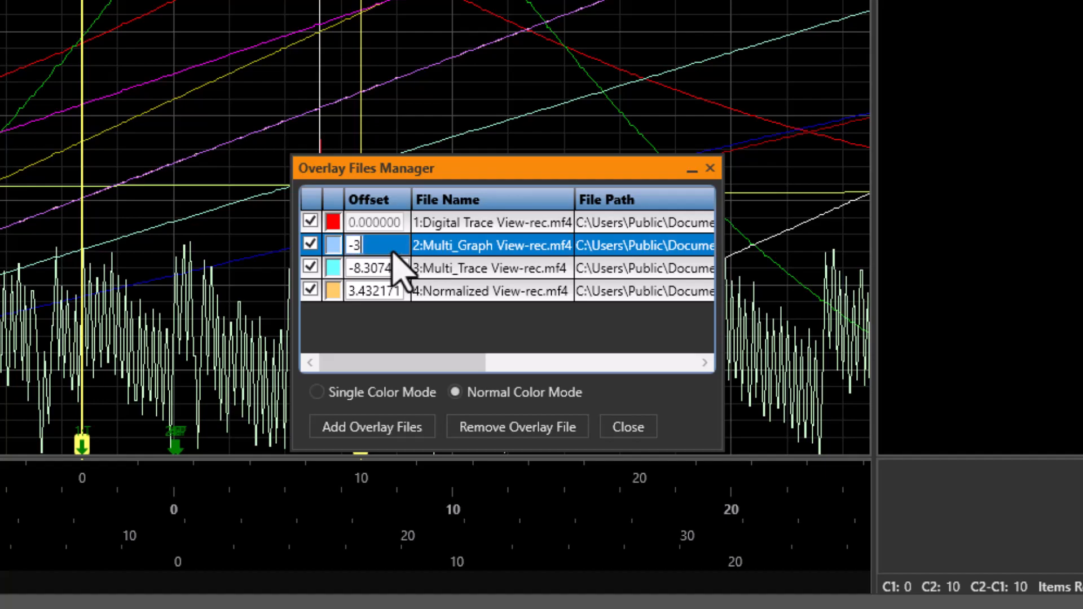
pyautogui.press('Return')
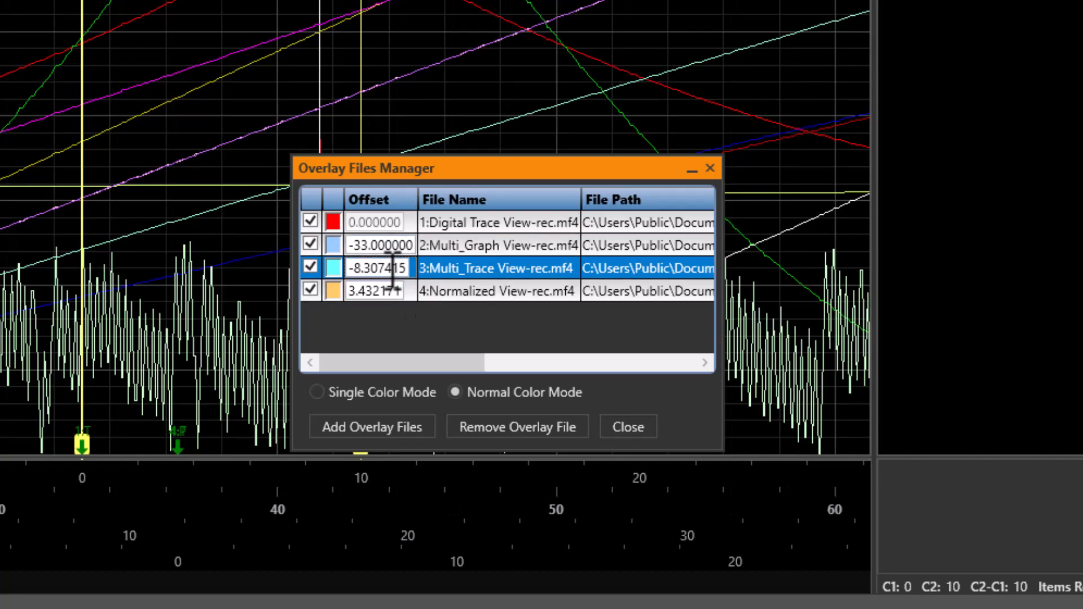
# - Set the offset of Multi_Trace View-rec.mf4 to 2.9 and of Normalized View-rec.mf4 to -0.8
pyautogui.click(394, 270)
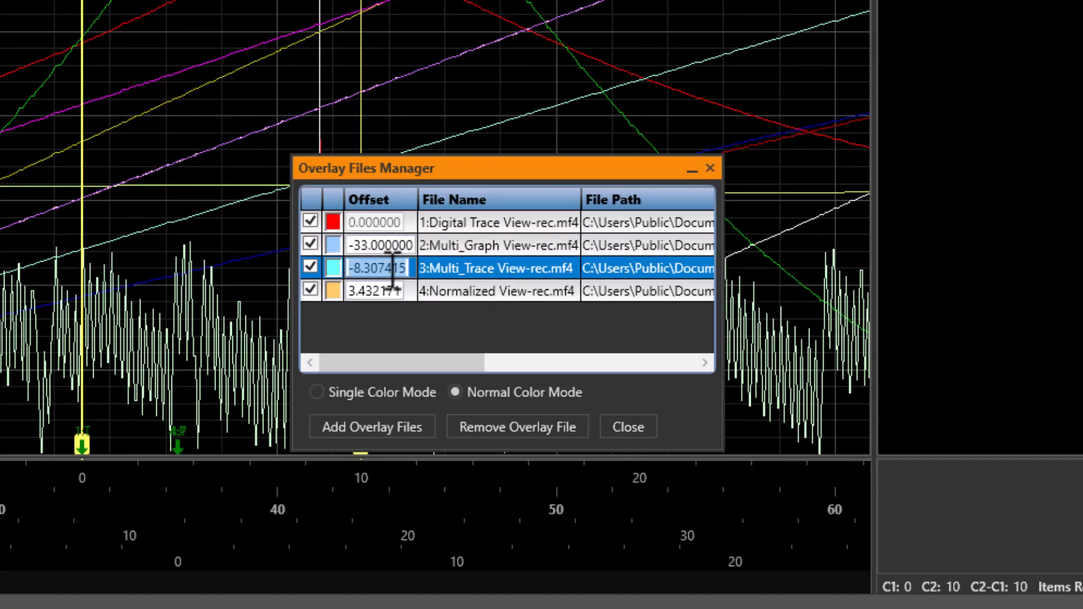
pyautogui.write('2')
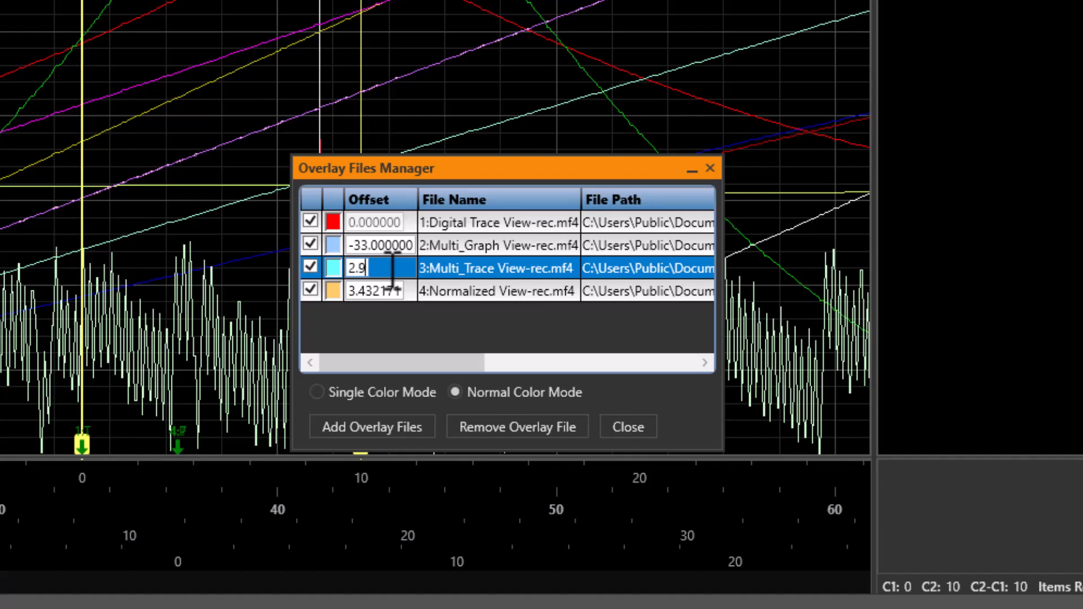
pyautogui.write('.9')
pyautogui.press('Return')
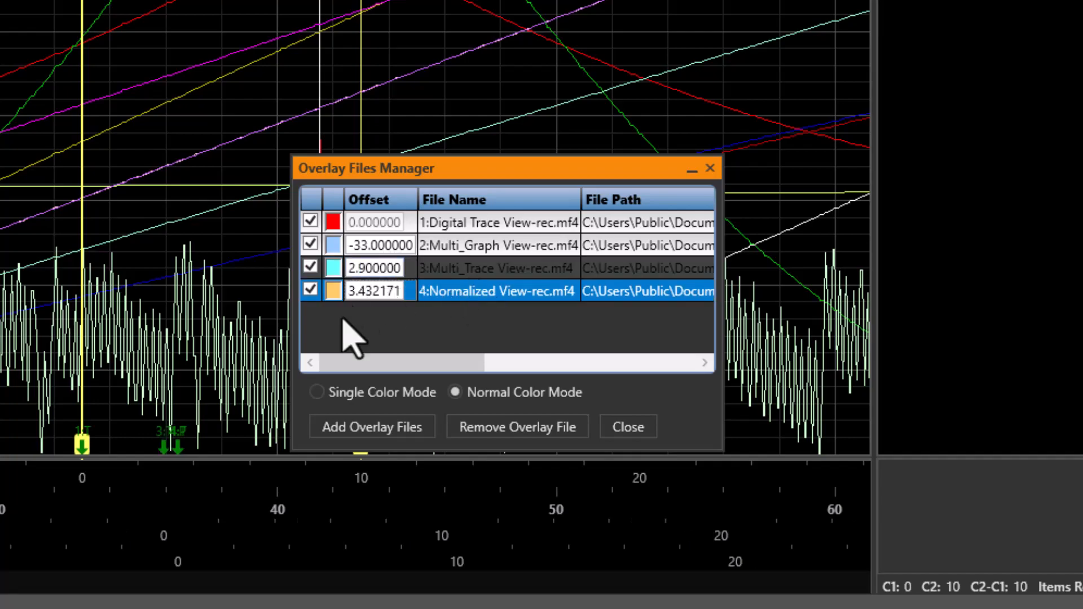
pyautogui.click(374, 291)
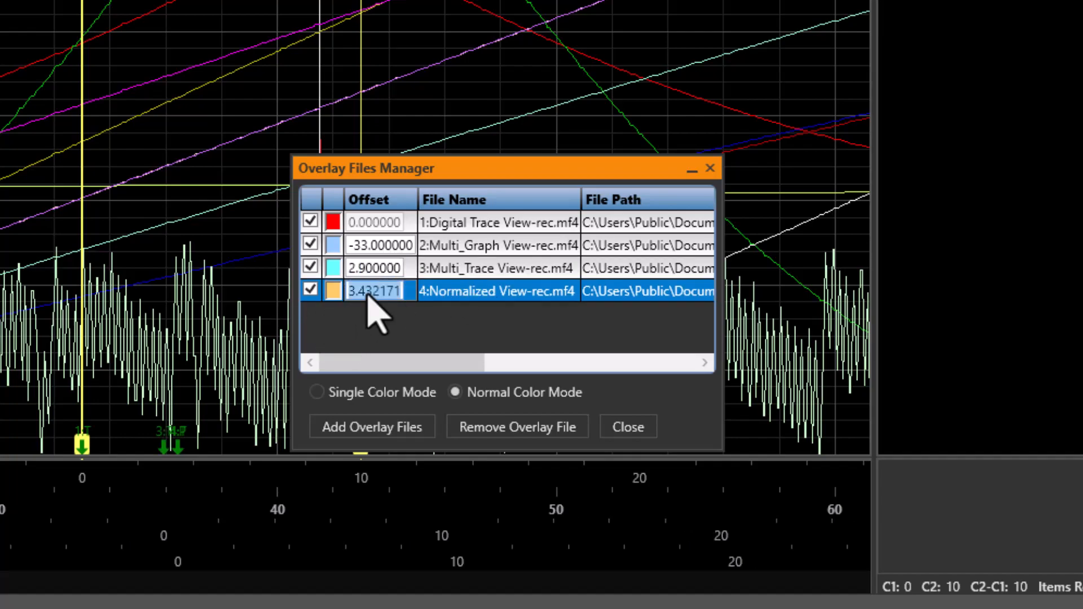
pyautogui.write('-0')
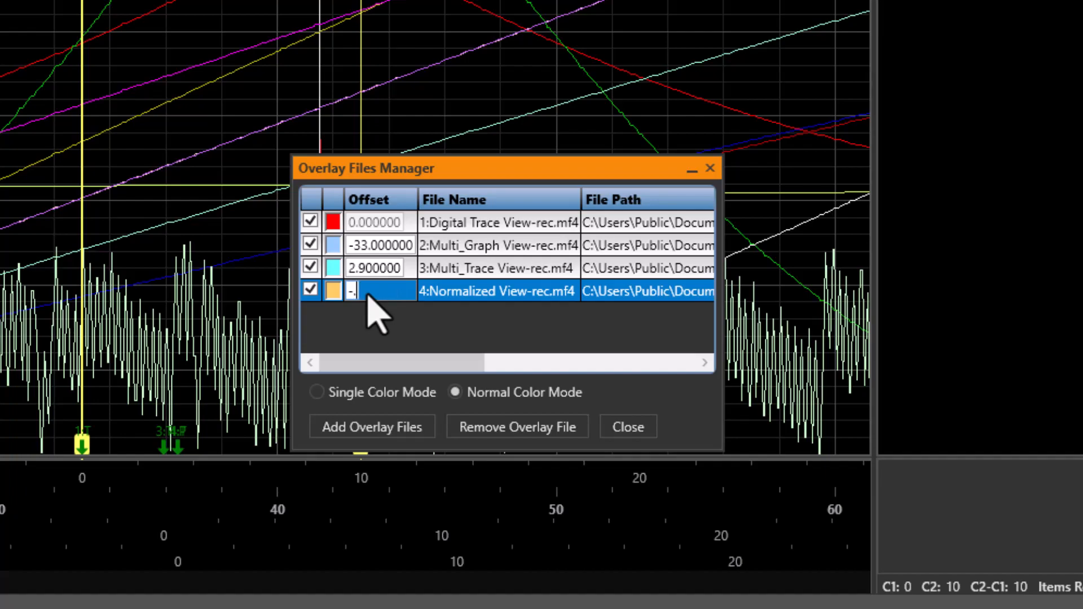
pyautogui.write('.8')
pyautogui.press('Return')
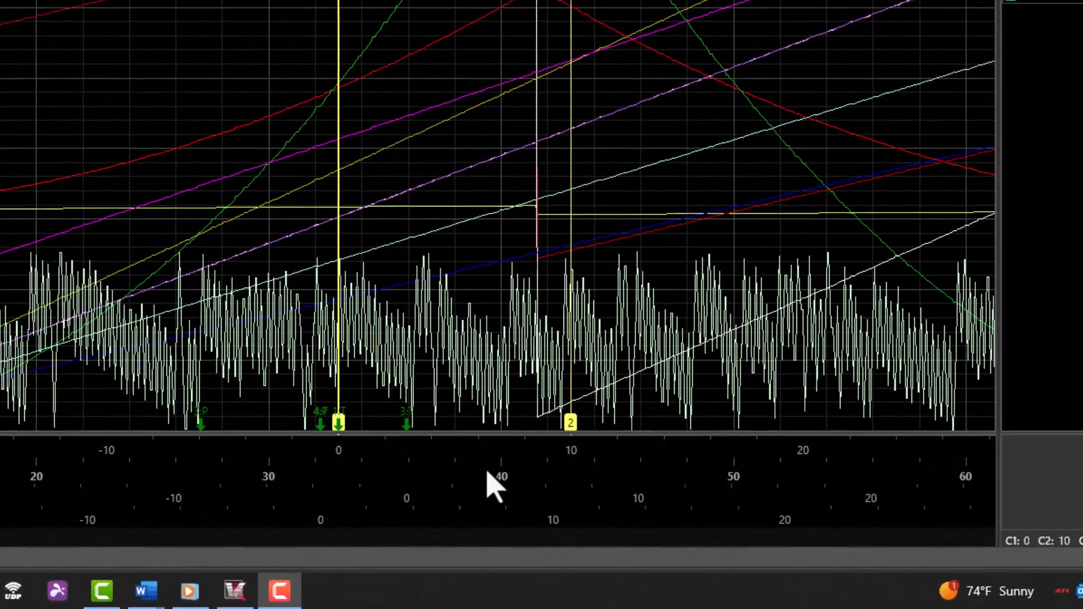
# - Re-align all X-axes of the graph
pyautogui.rightClick(488, 470)
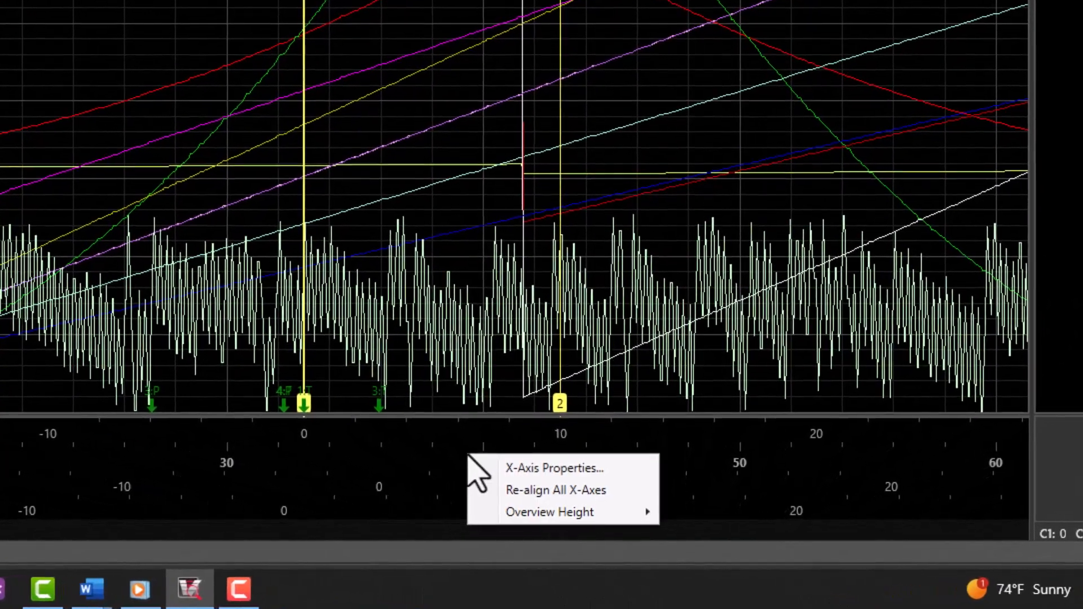
pyautogui.click(531, 490)
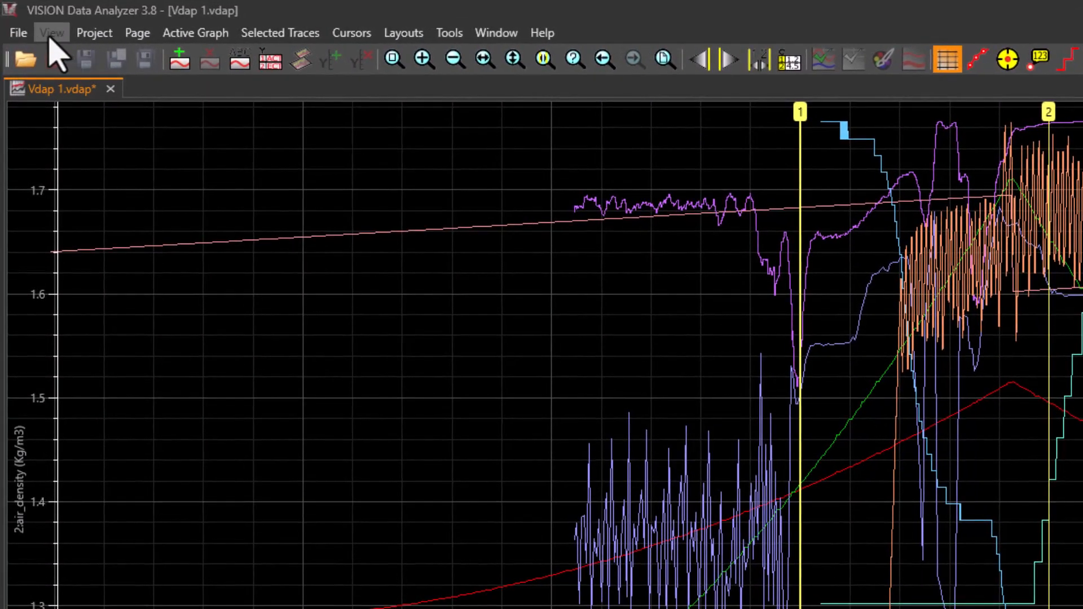
# - Align the pre-trigger events 1:P, 3:P and 2:P with each other in the Triggers and Markers window
pyautogui.click(49, 34)
pyautogui.click(93, 103)
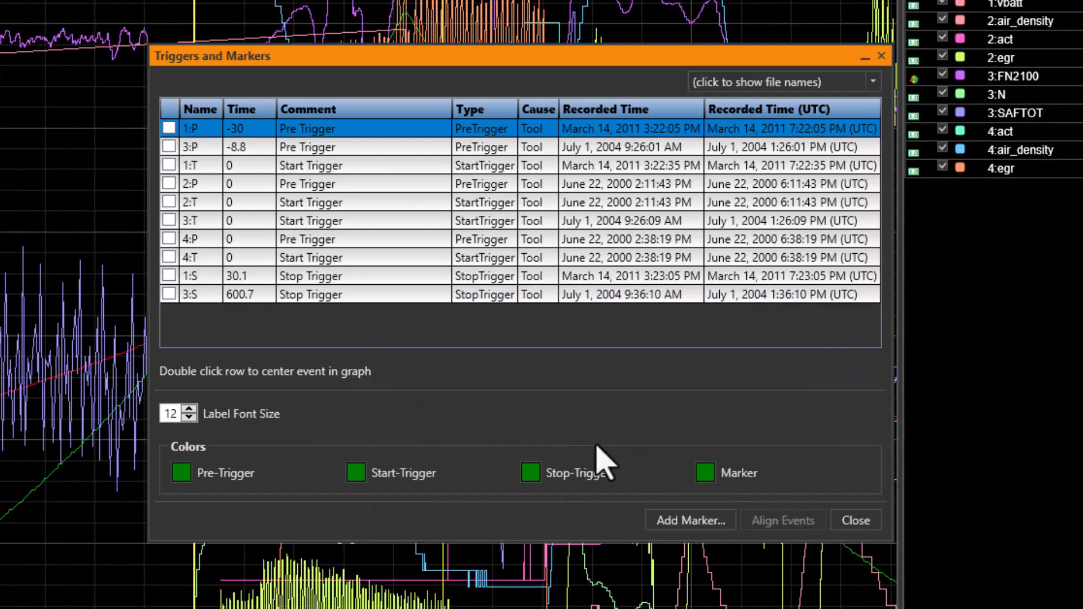
pyautogui.click(169, 129)
pyautogui.click(169, 146)
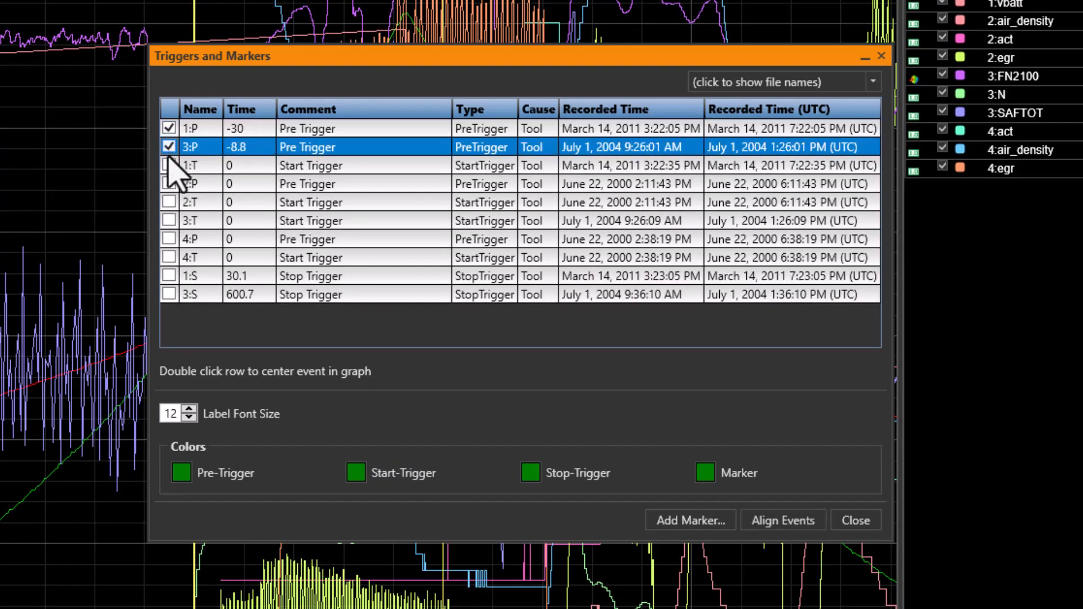
pyautogui.click(169, 183)
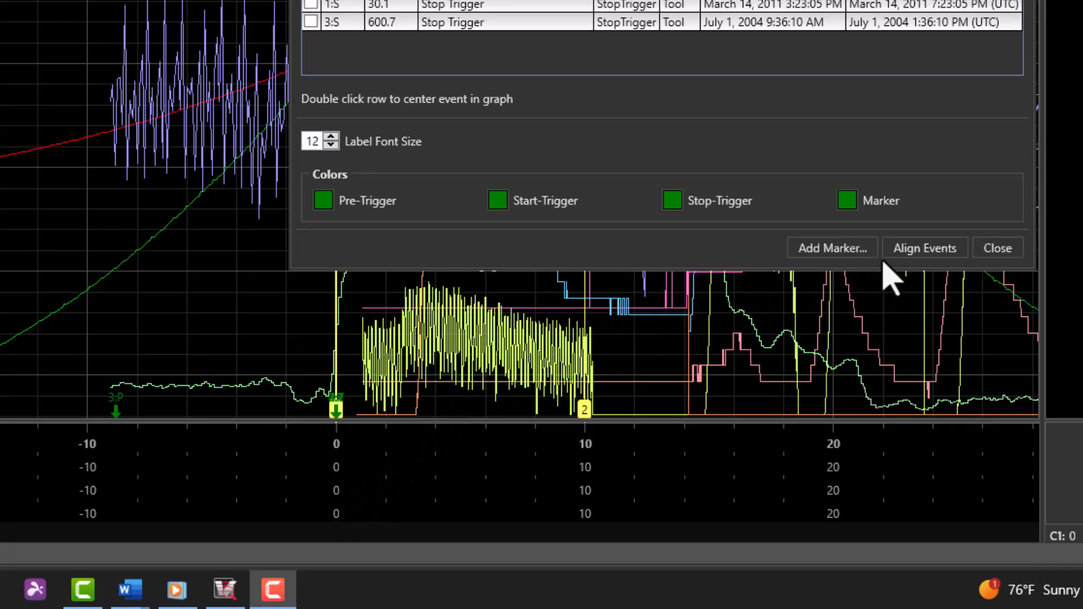
pyautogui.click(915, 254)
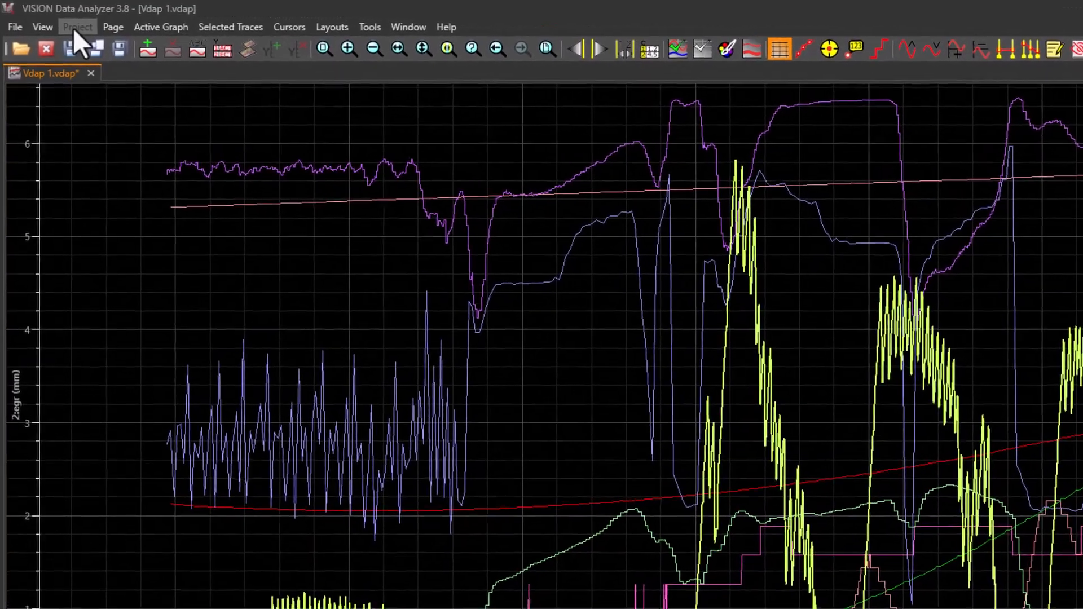
# - Remove overlay file 4, Normalized View-rec.mf4, and its traces from the project using the Overlay Files Manager
pyautogui.click(64, 23)
pyautogui.click(82, 55)
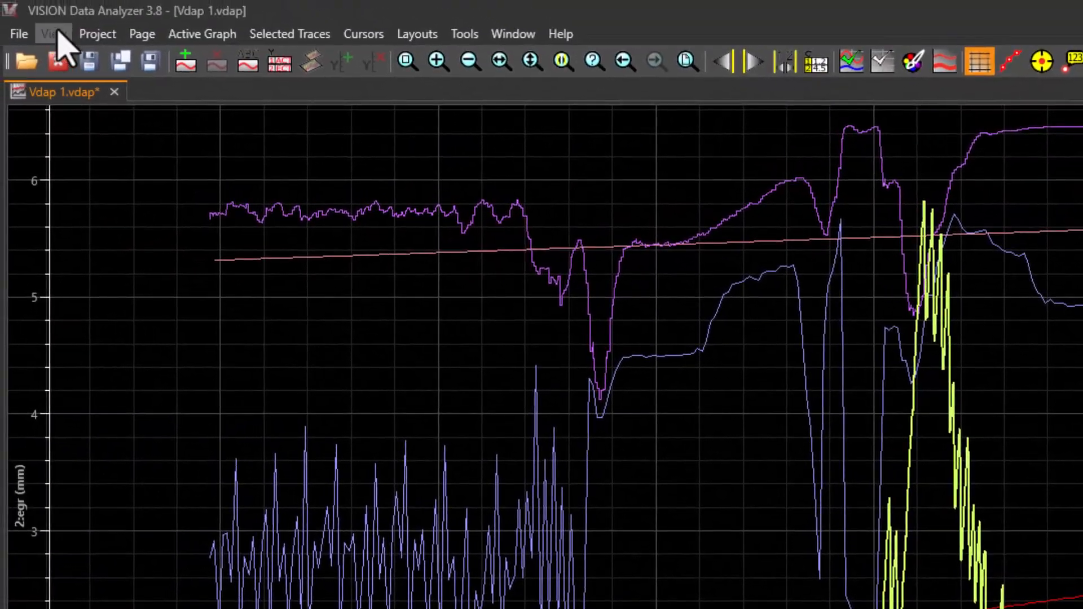
pyautogui.click(56, 34)
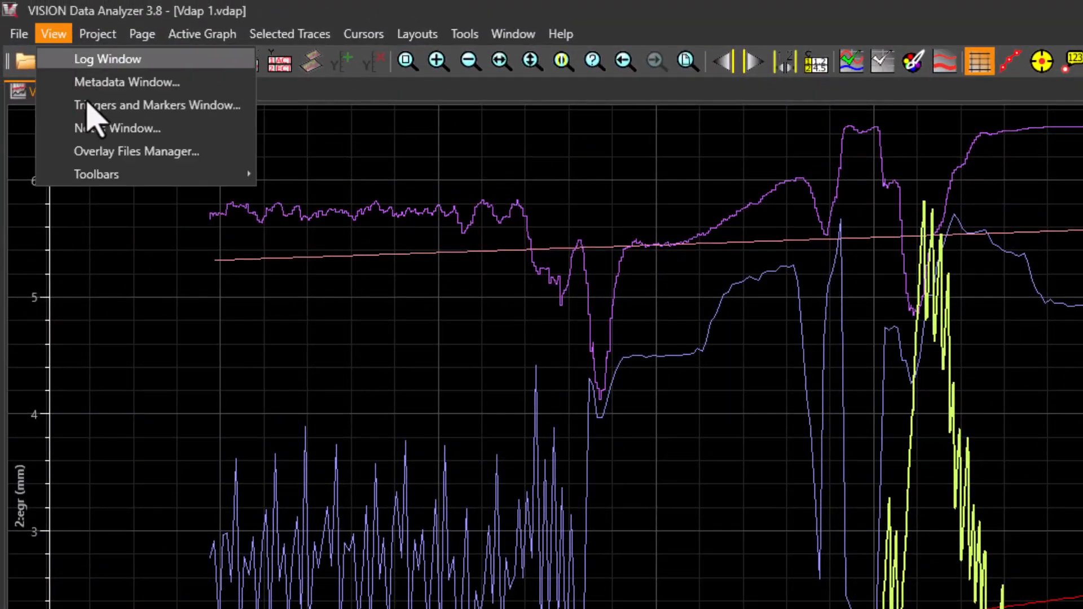
pyautogui.click(91, 152)
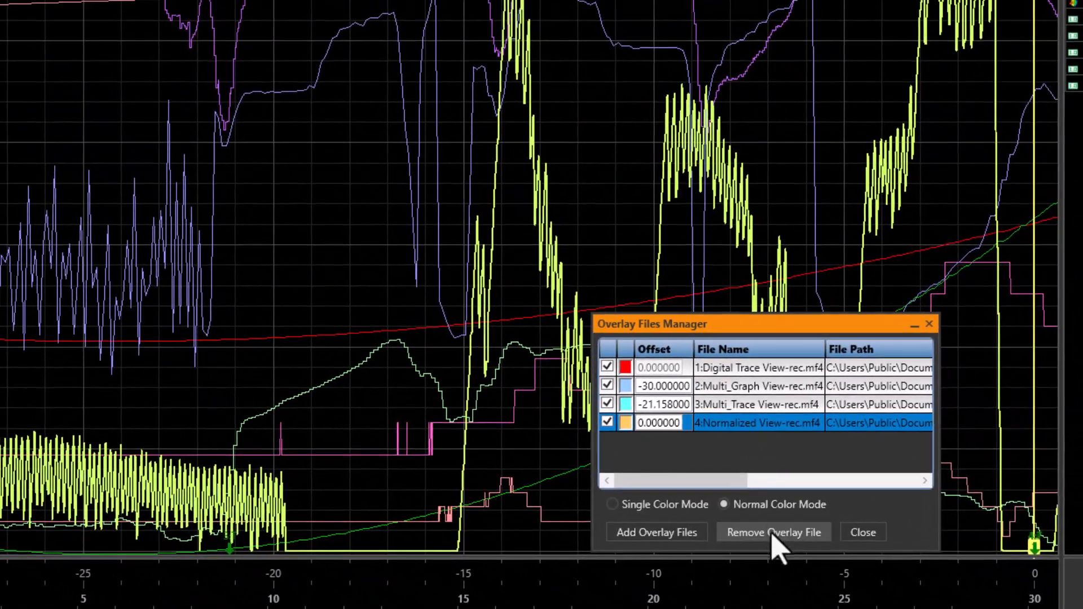
pyautogui.click(751, 509)
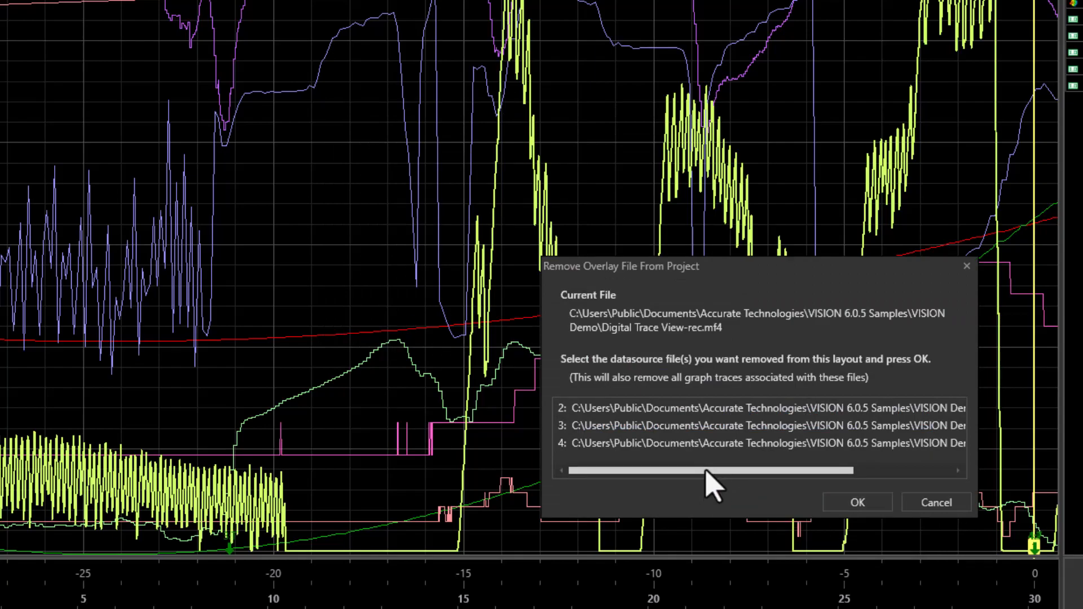
pyautogui.click(711, 444)
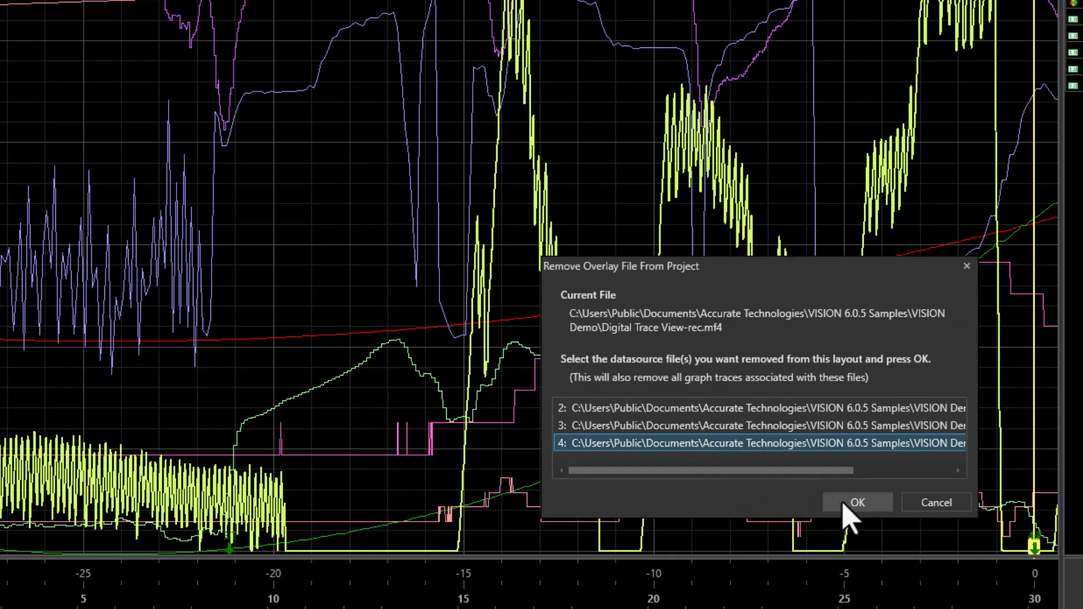
pyautogui.click(854, 511)
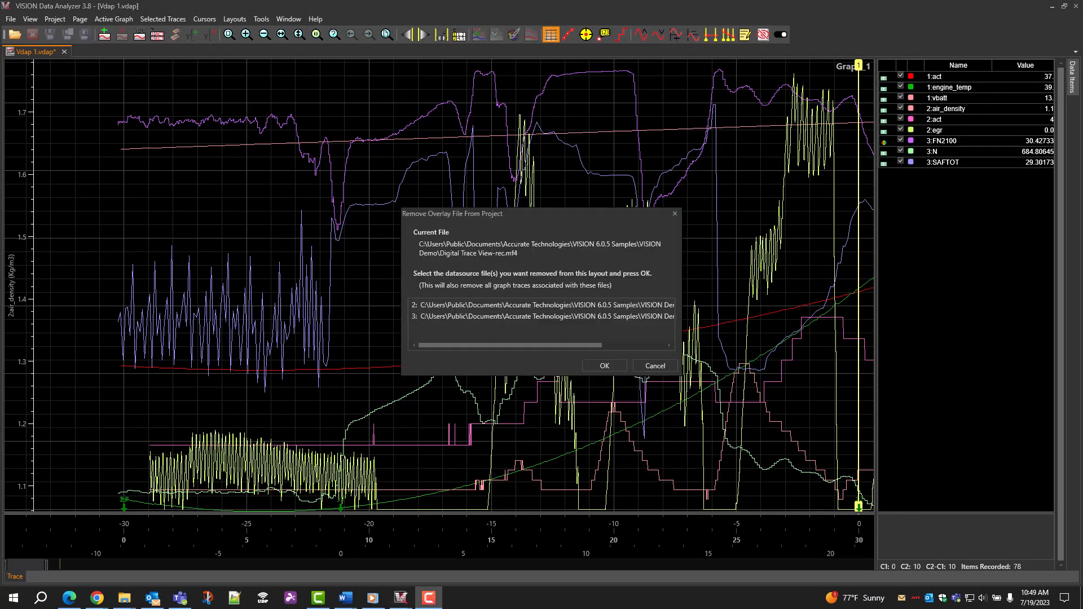
pyautogui.click(612, 367)
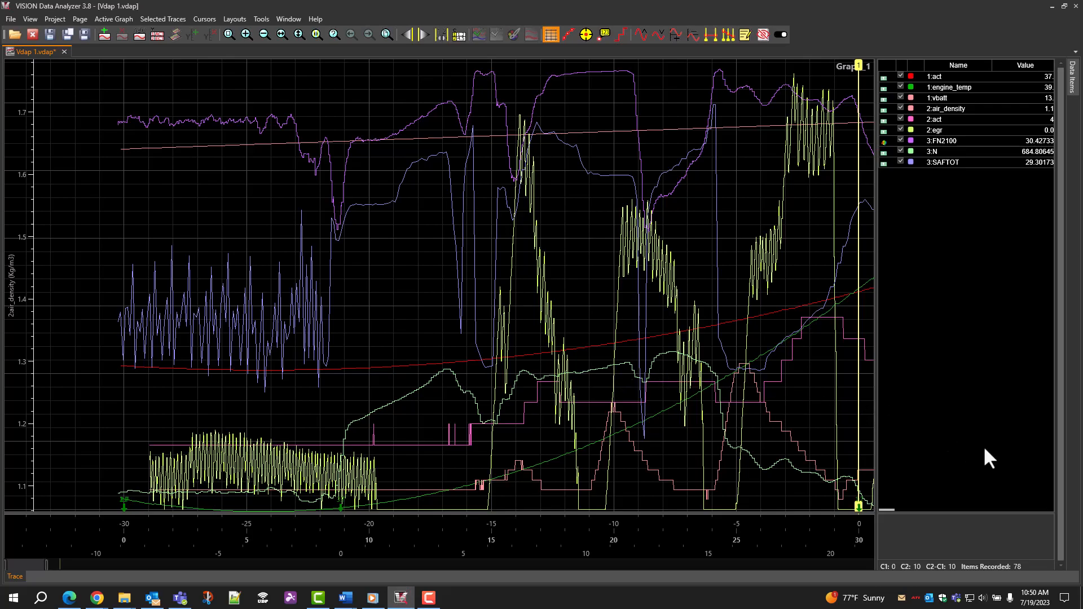